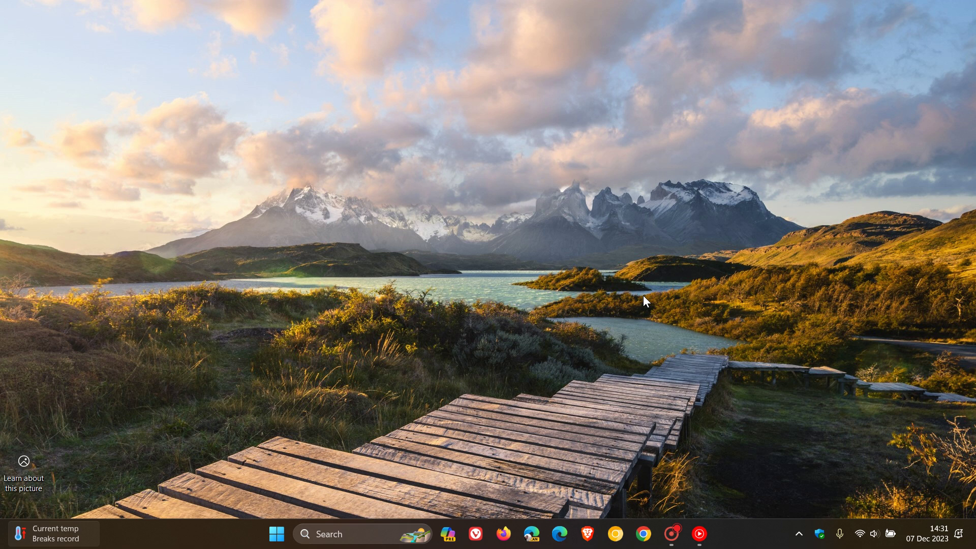
Browse all apps in the Start menu, and briefly open and close Cortana and Copilot.
click(277, 534)
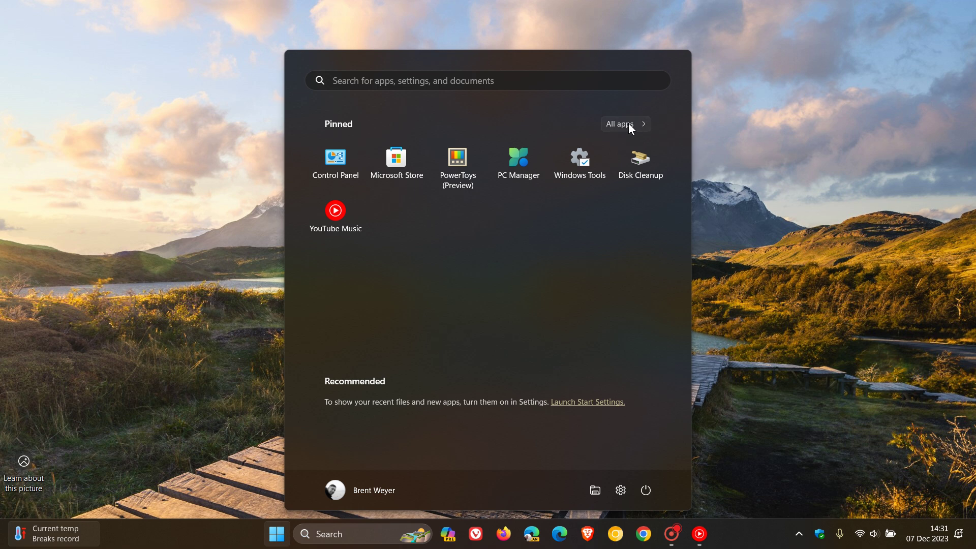
click(628, 123)
click(506, 361)
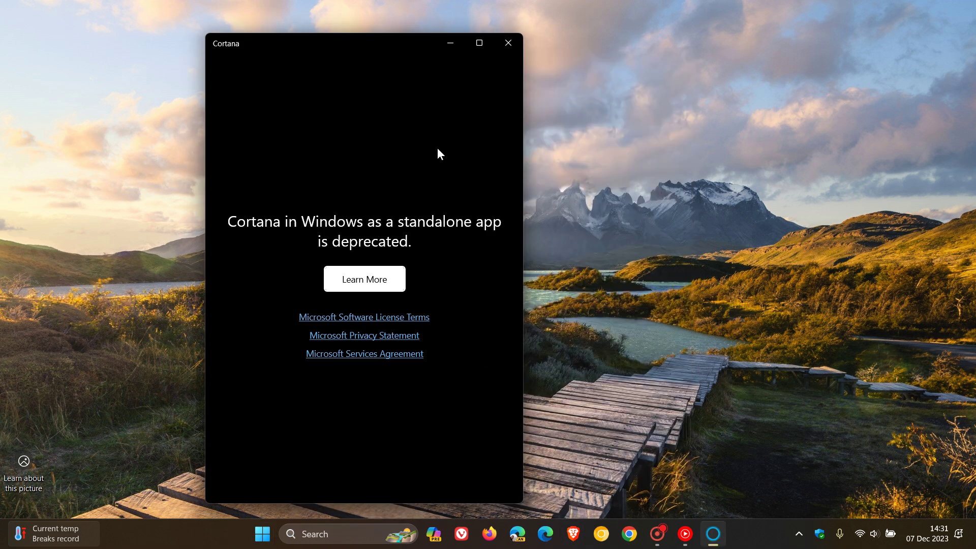
click(508, 44)
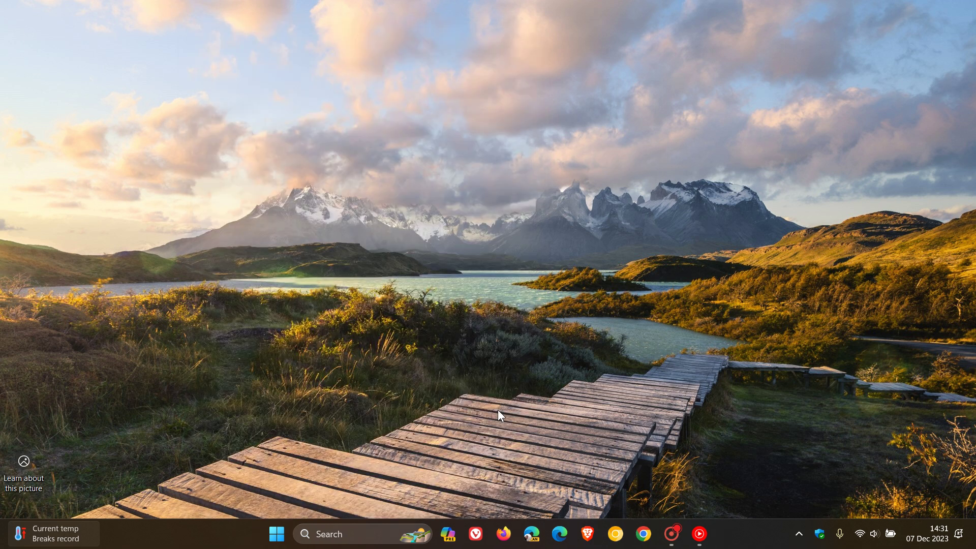
click(449, 535)
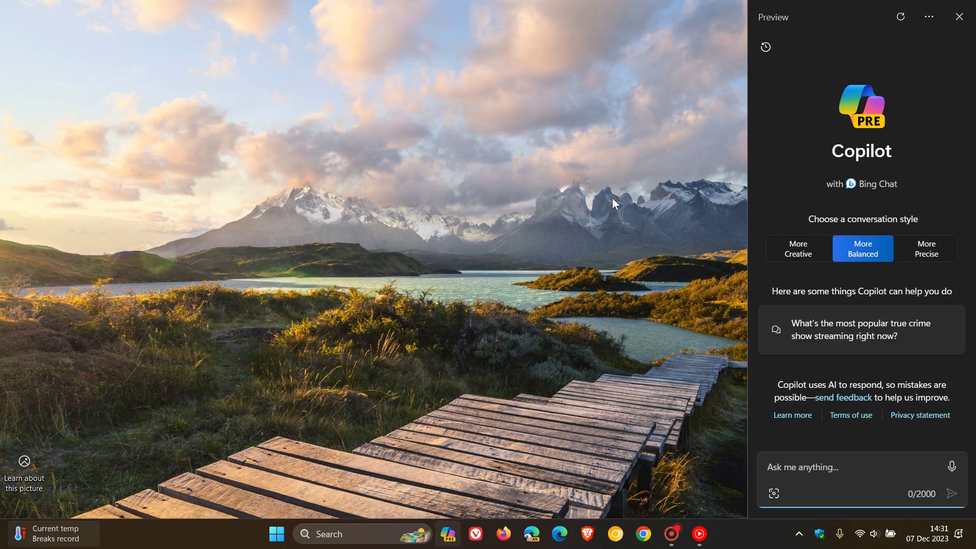
click(960, 17)
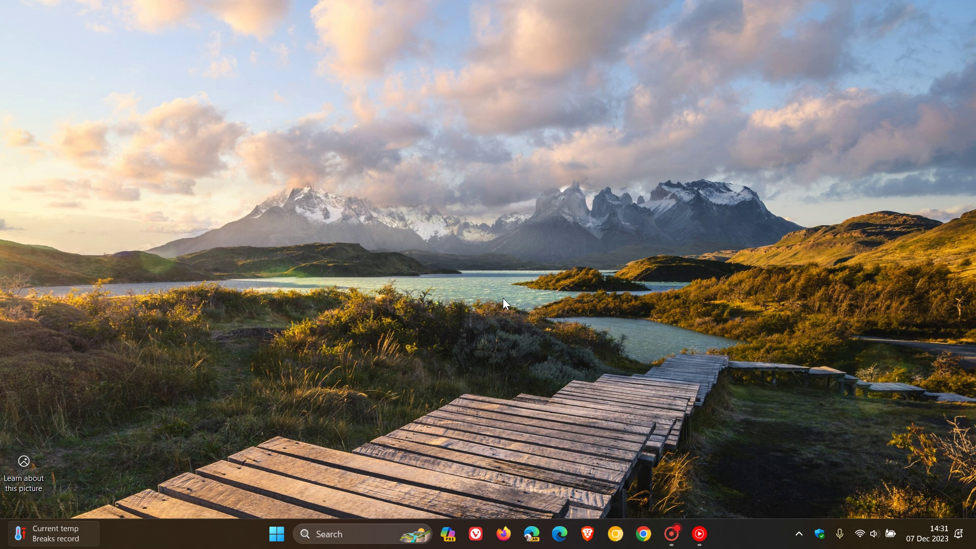
Launch the Settings app from the Start menu and go to the Accessibility section.
click(378, 533)
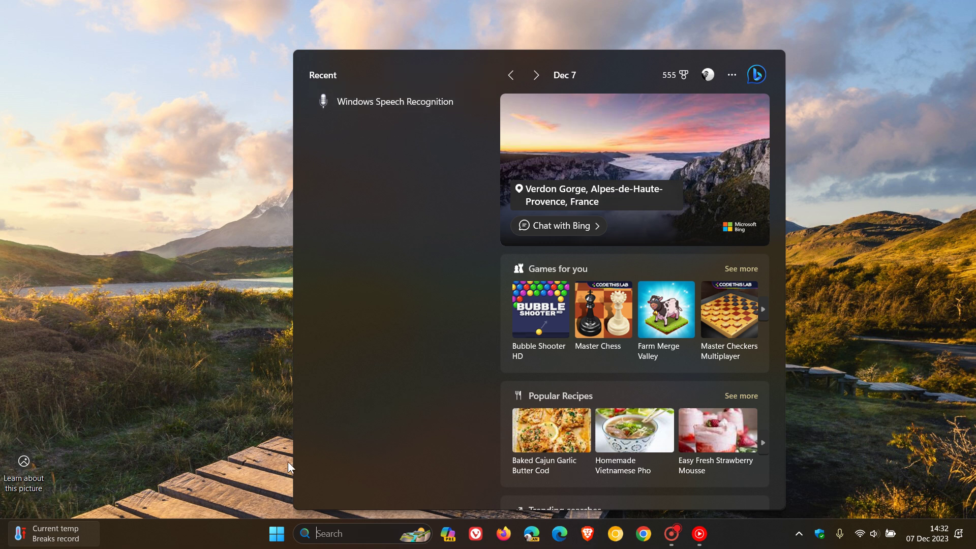
click(276, 534)
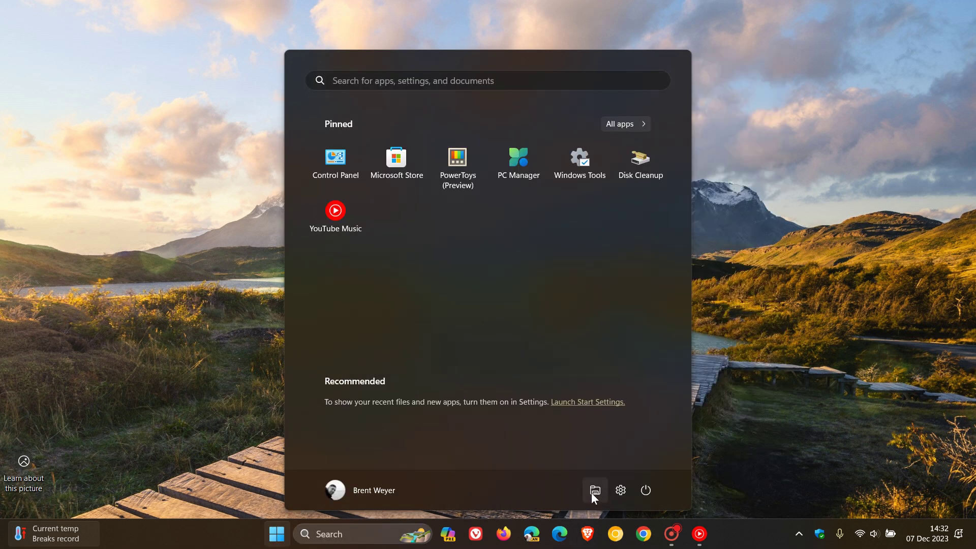
click(620, 490)
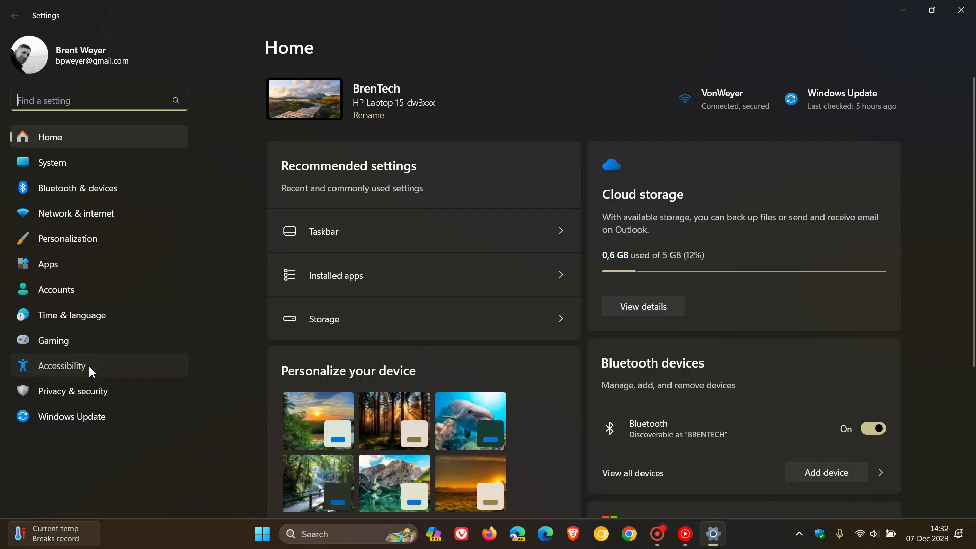
click(89, 366)
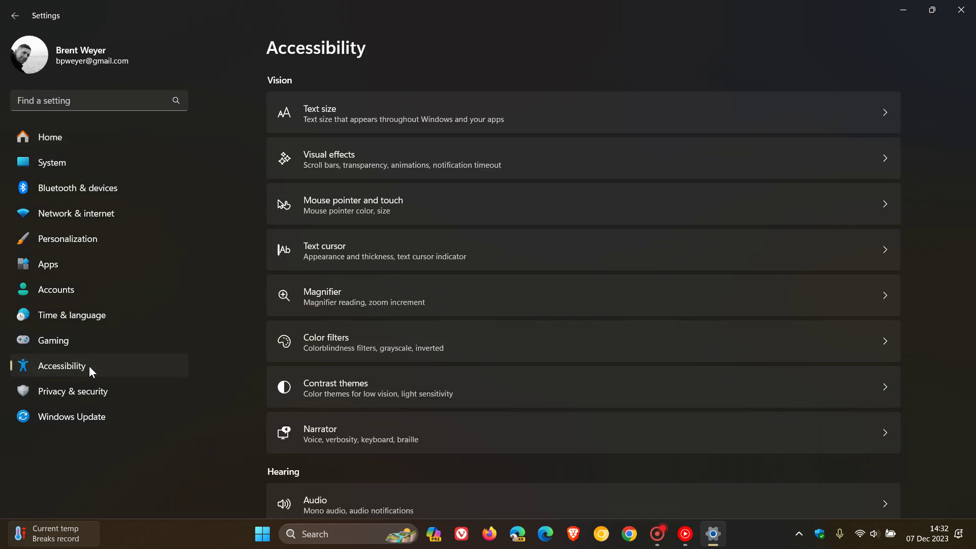
scroll(605, 300, down, 2)
scroll(611, 250, down, 2)
scroll(611, 249, down, 1)
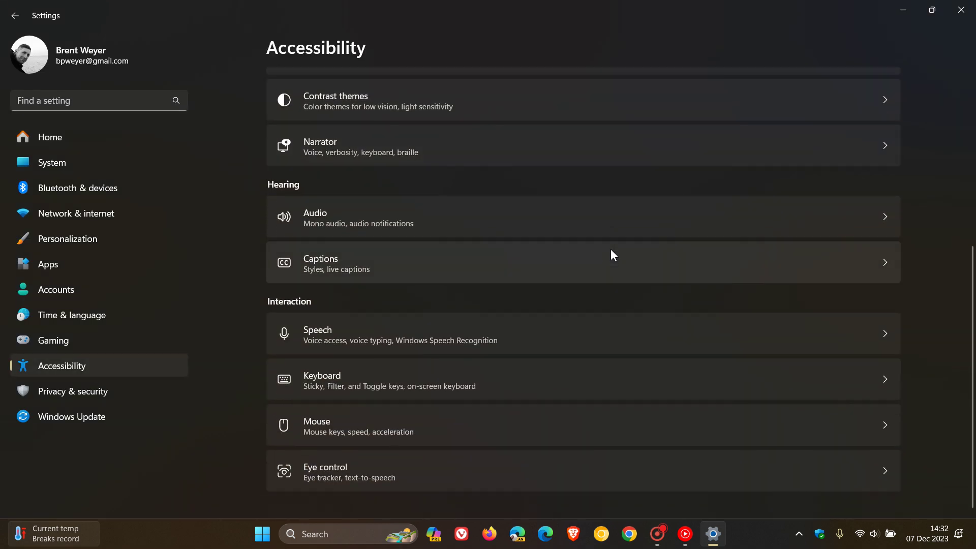
Switch on Windows Speech Recognition on the Accessibility Speech page.
click(568, 335)
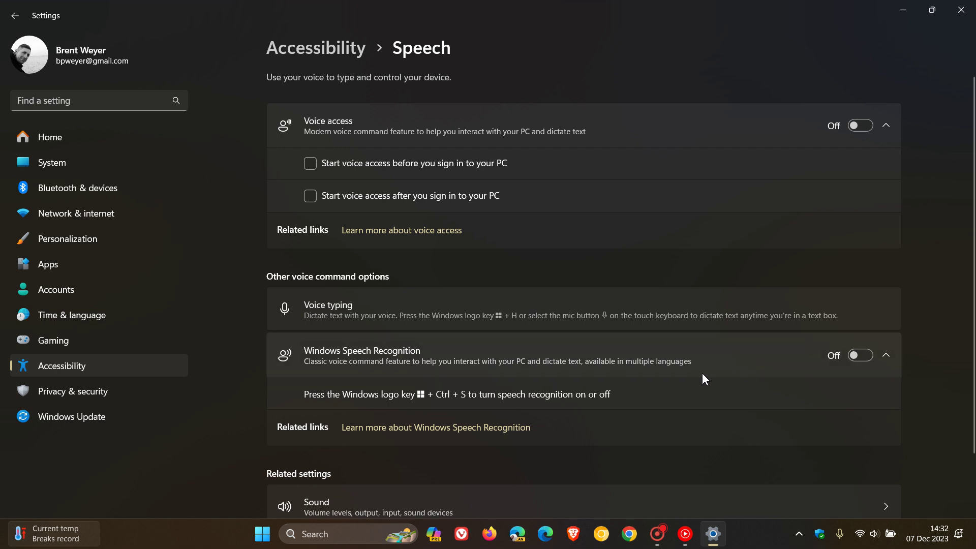
click(862, 355)
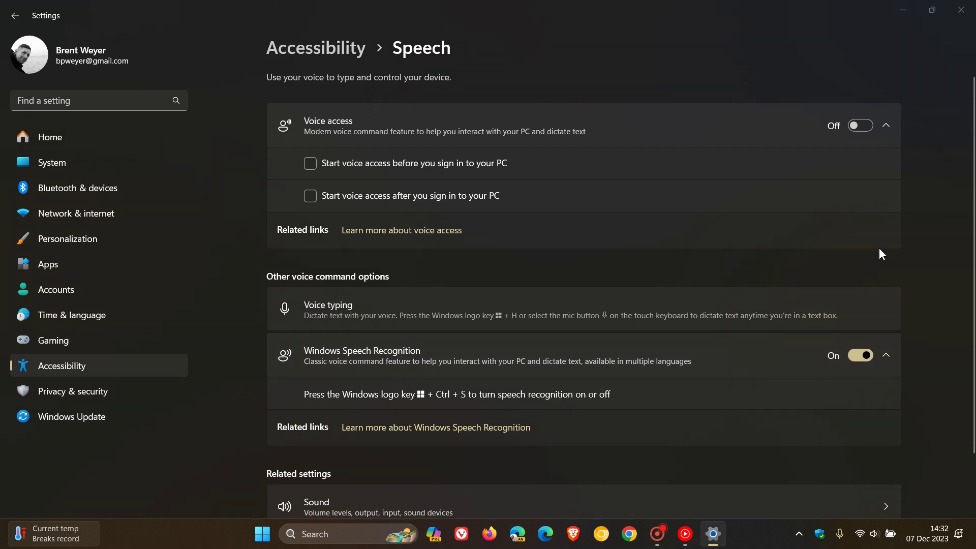
Get past the wizard's welcome and headset microphone pages, then confirm cancelling the setup.
click(906, 9)
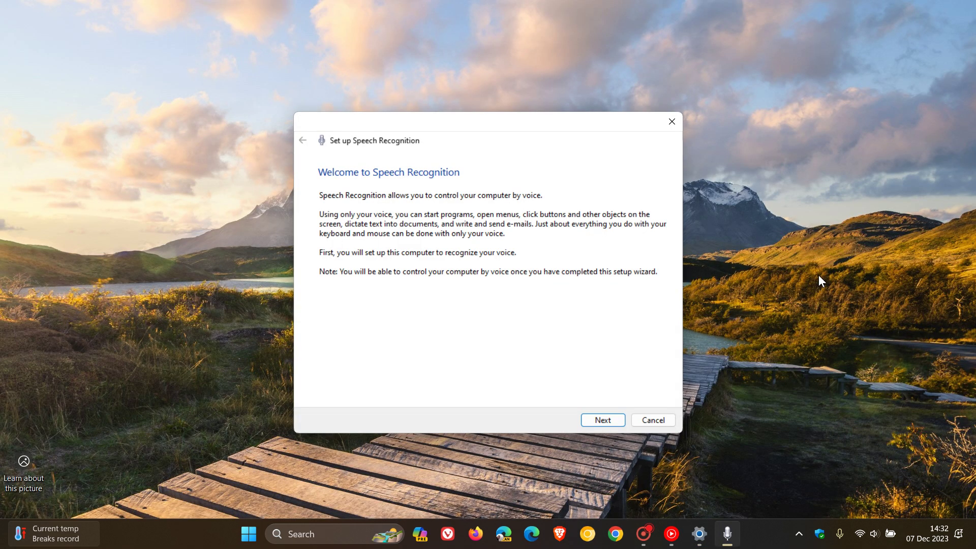
click(609, 419)
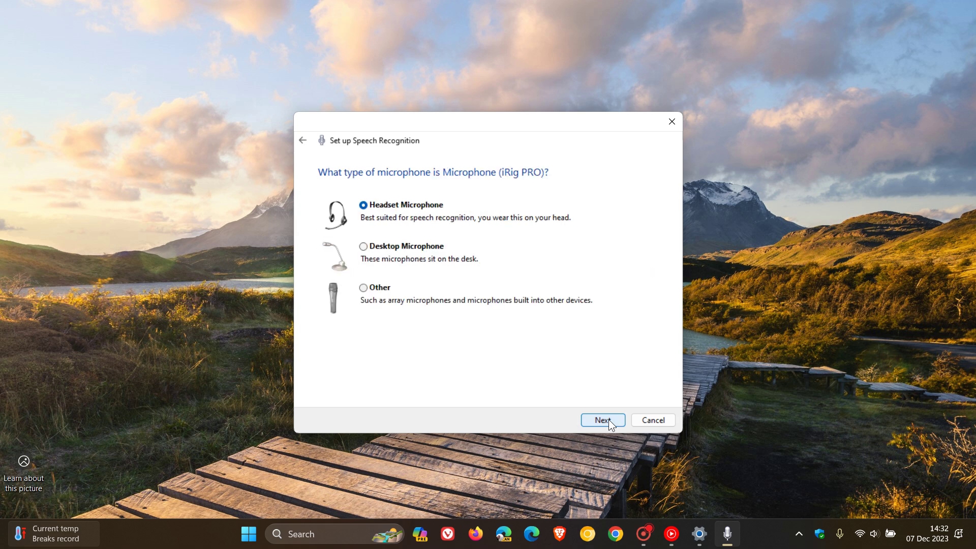
click(609, 420)
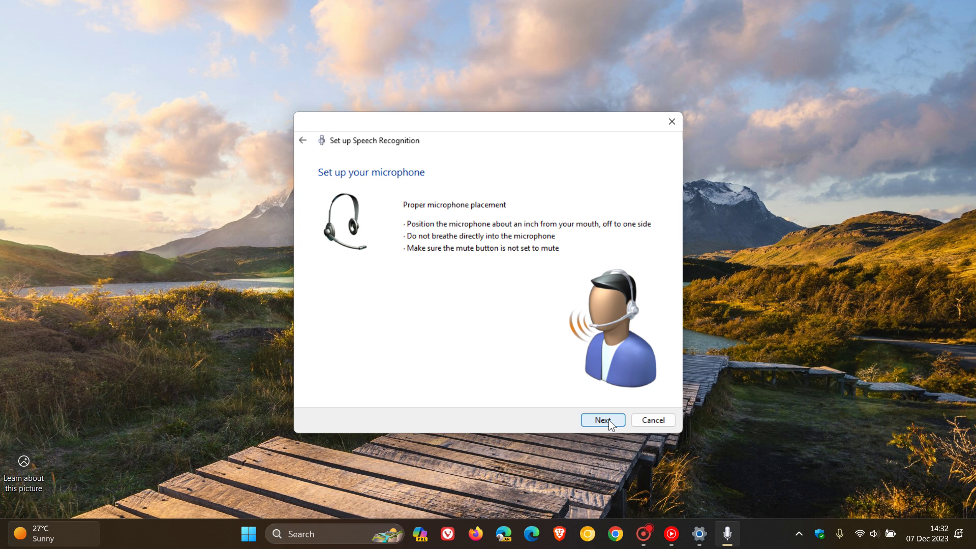
click(654, 420)
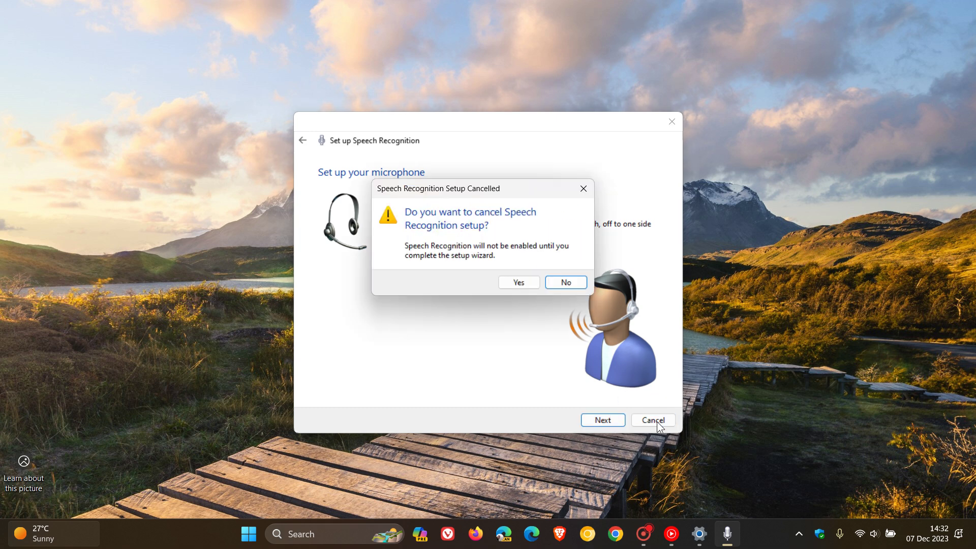
click(571, 281)
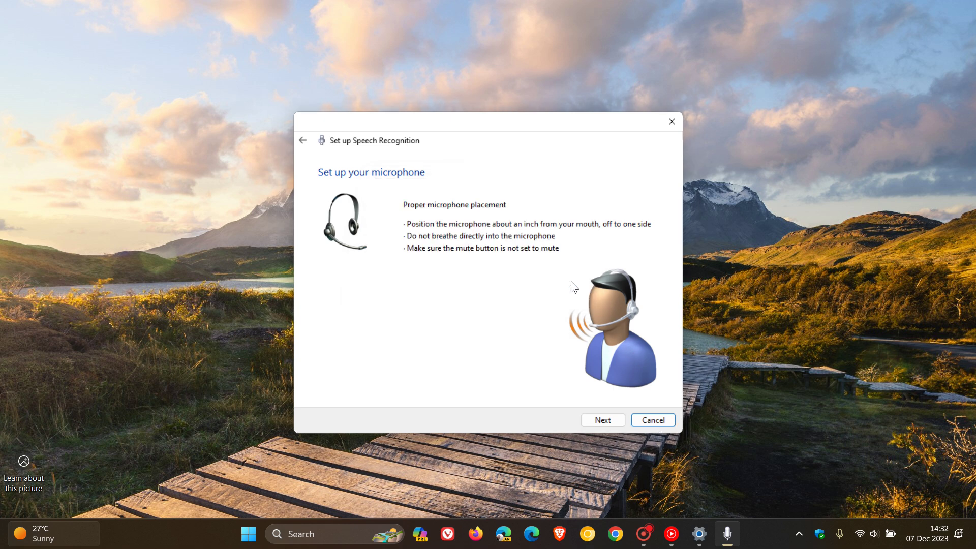
click(660, 418)
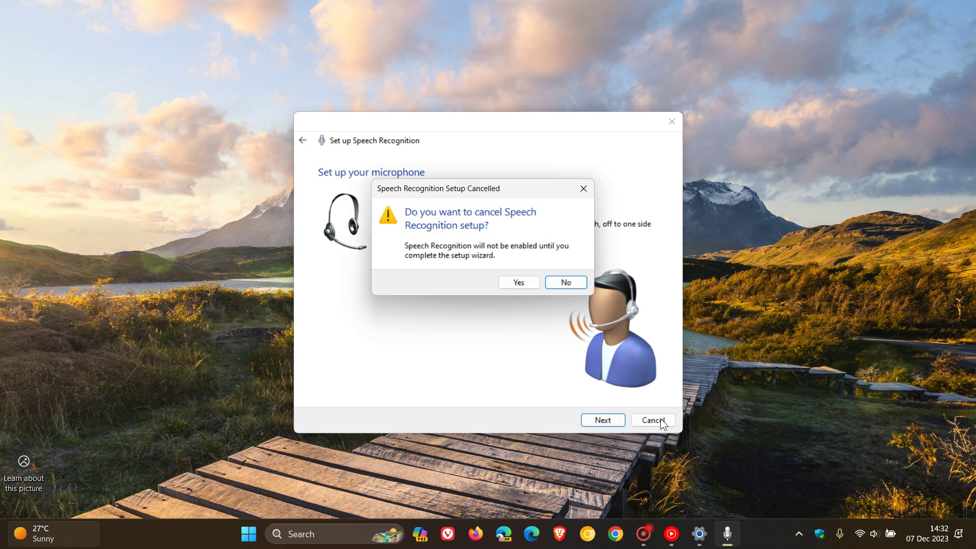
click(529, 281)
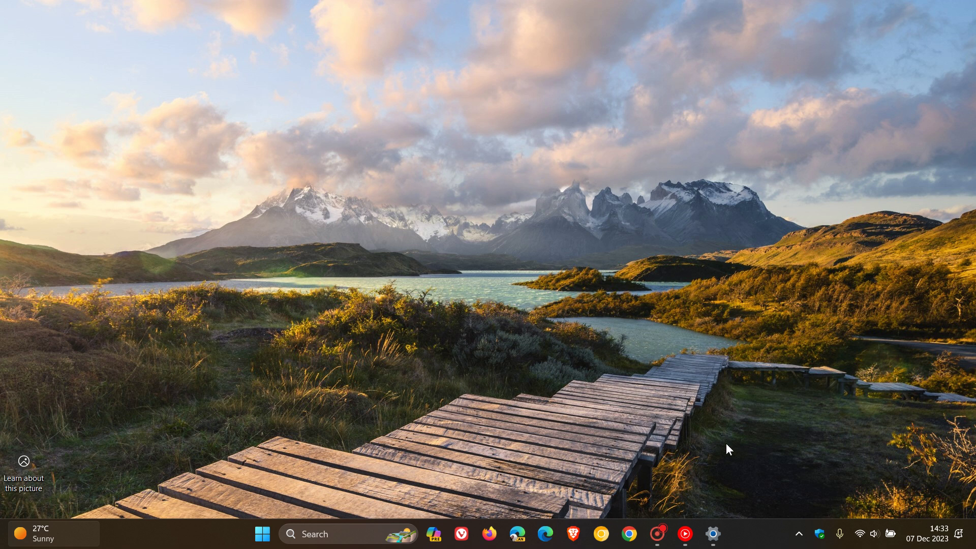
Restore the Settings window from the taskbar and switch Windows Speech Recognition off.
click(712, 534)
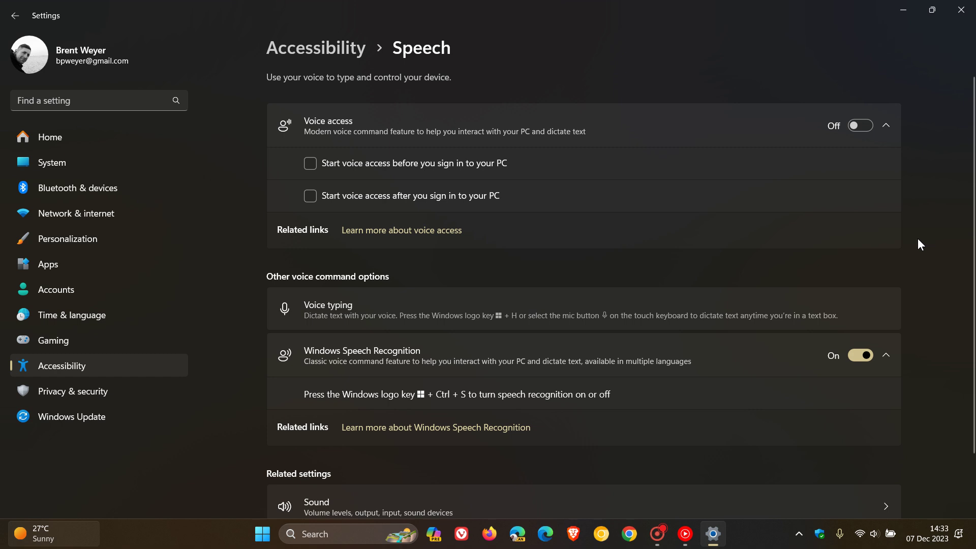
click(855, 355)
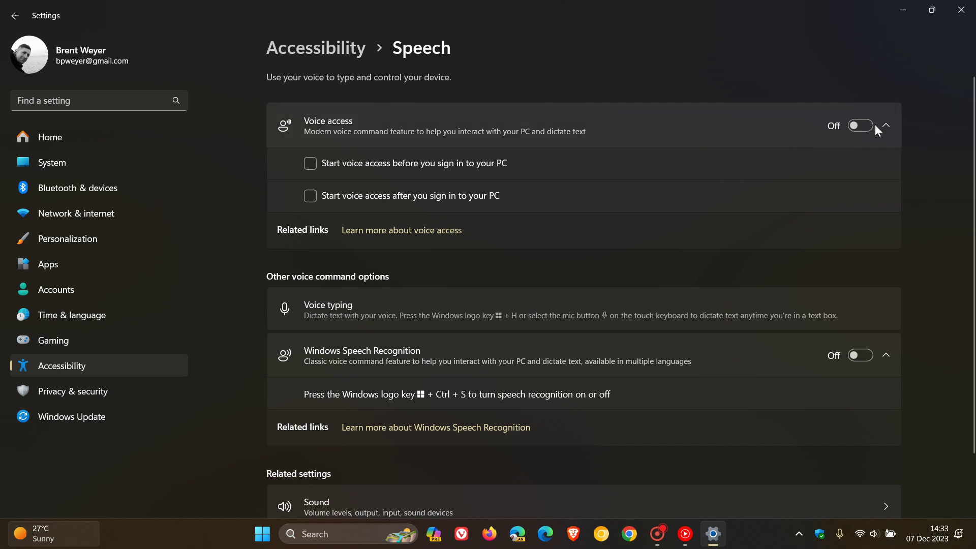
click(860, 125)
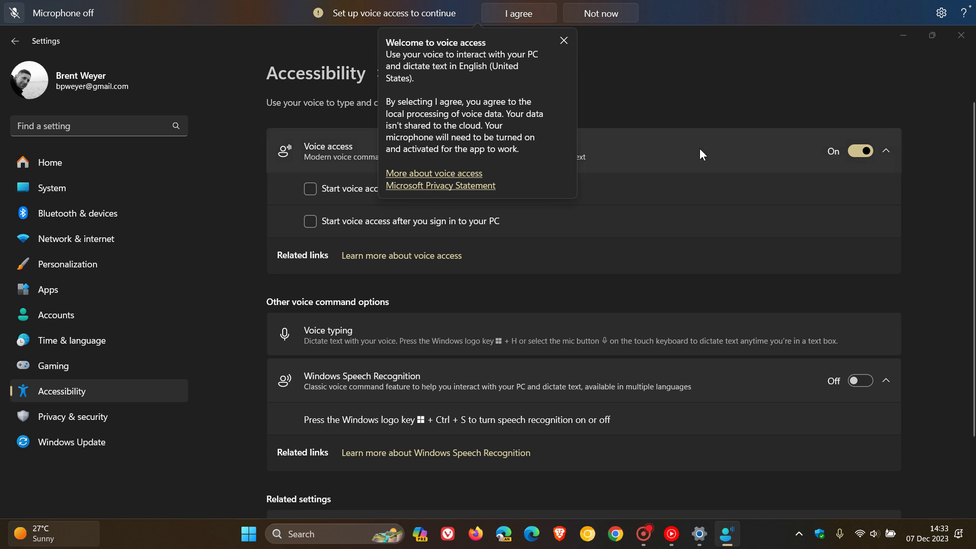
click(563, 41)
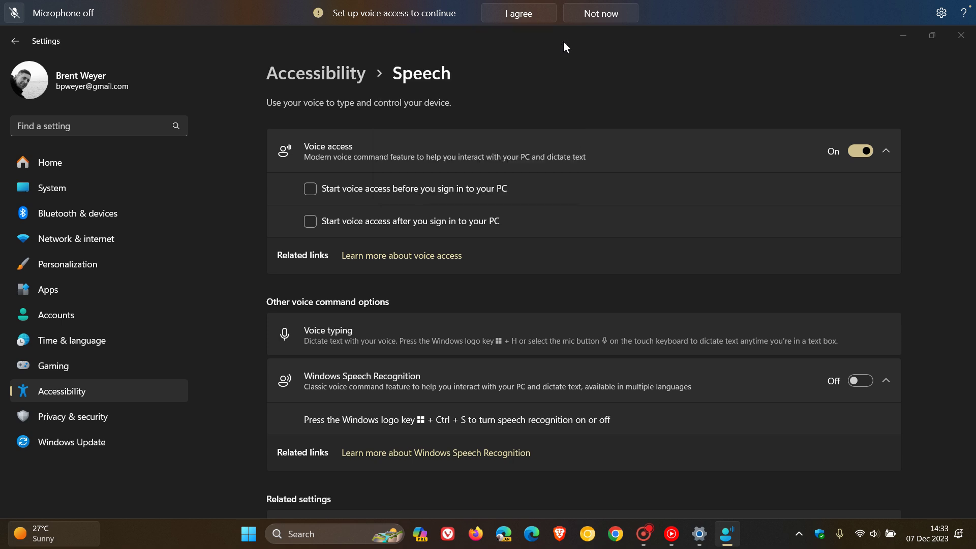
click(606, 15)
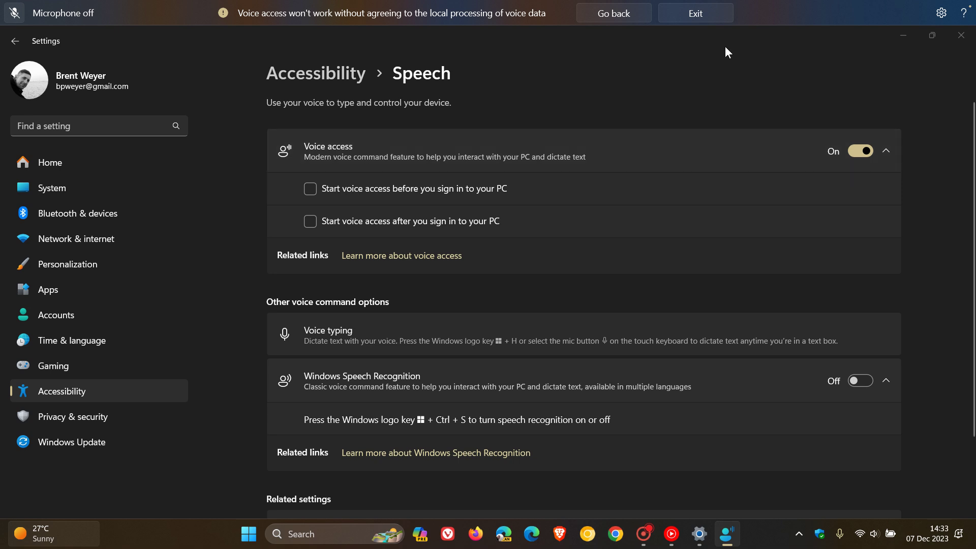
click(722, 15)
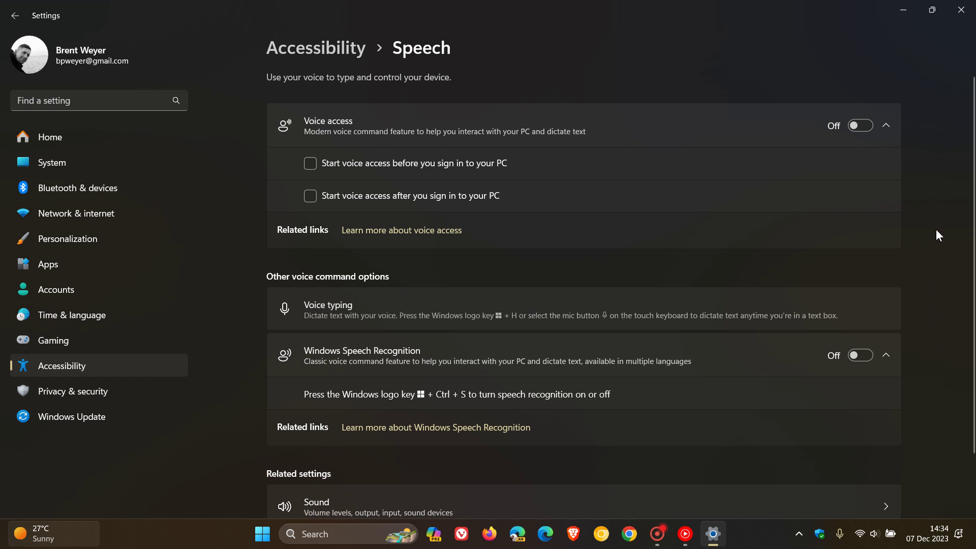
Close the Settings window from its title bar.
click(963, 12)
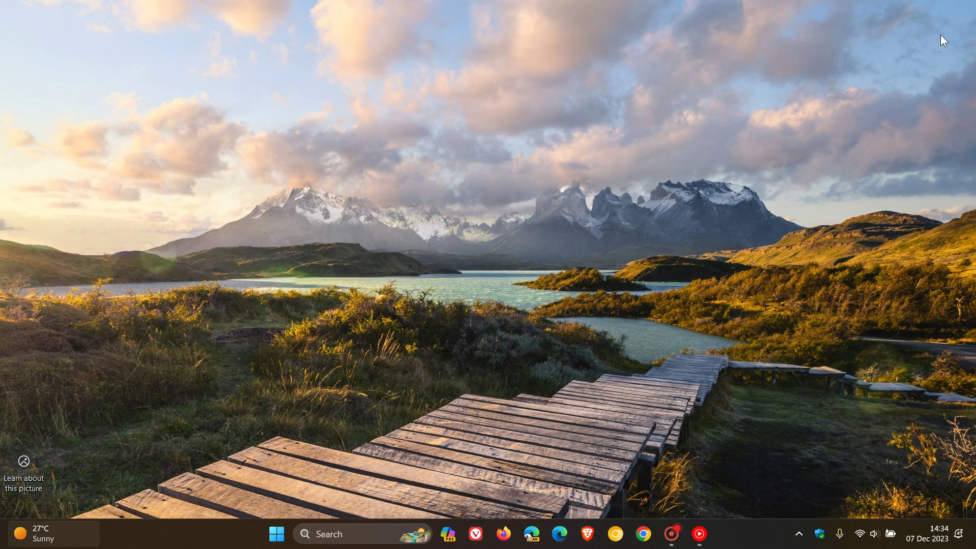